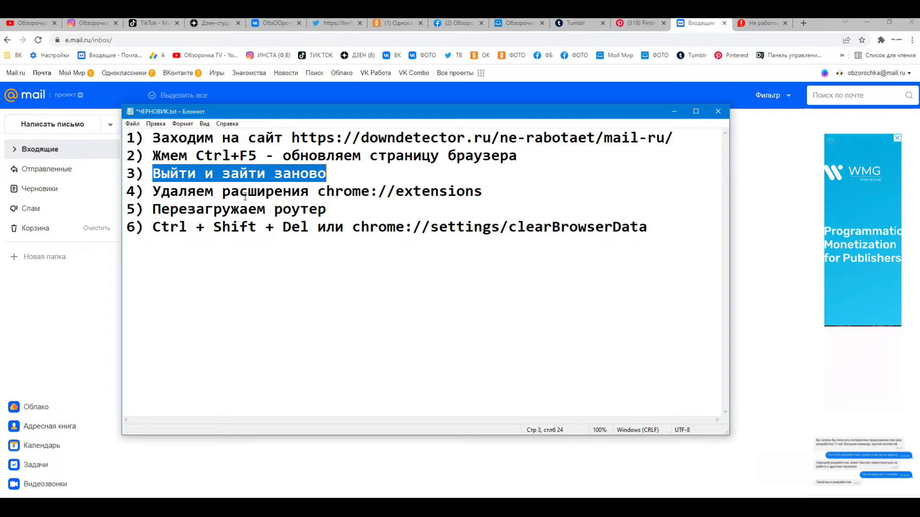
# Copy the chrome://extensions address from item 4 of the notes
pyautogui.moveTo(126, 192); pyautogui.dragTo(147, 192)
pyautogui.click(161, 192)
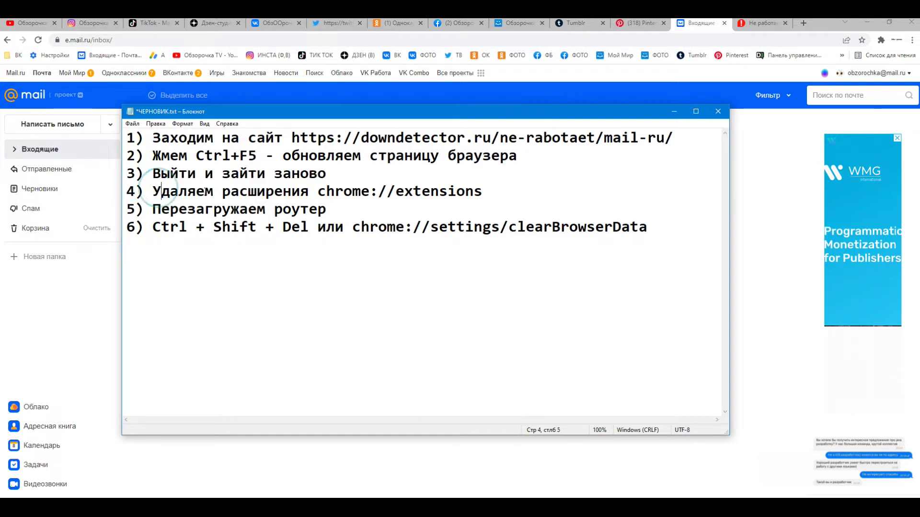
pyautogui.click(317, 191)
pyautogui.moveTo(318, 191); pyautogui.dragTo(481, 190)
pyautogui.hotkey('ctrl', 'c')
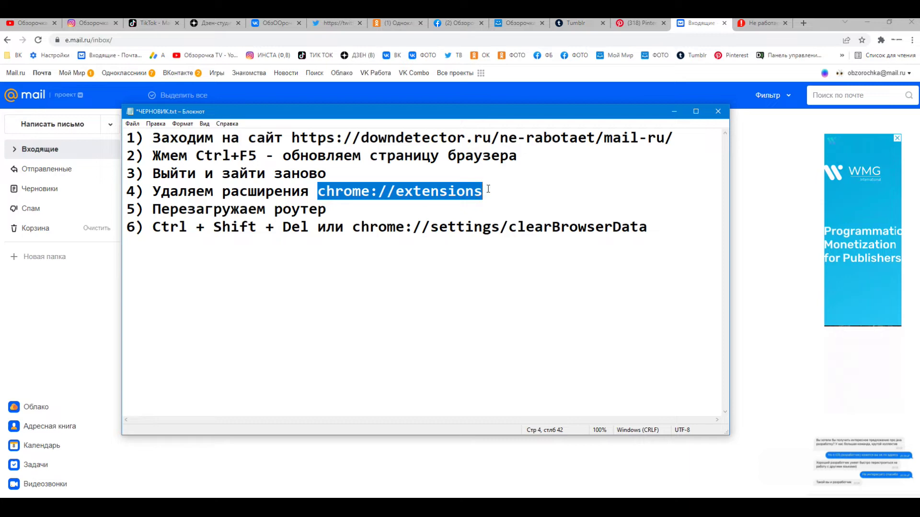
# Switch to the browser's Downdetector tab and open chrome://extensions in place of its current page
pyautogui.click(774, 30)
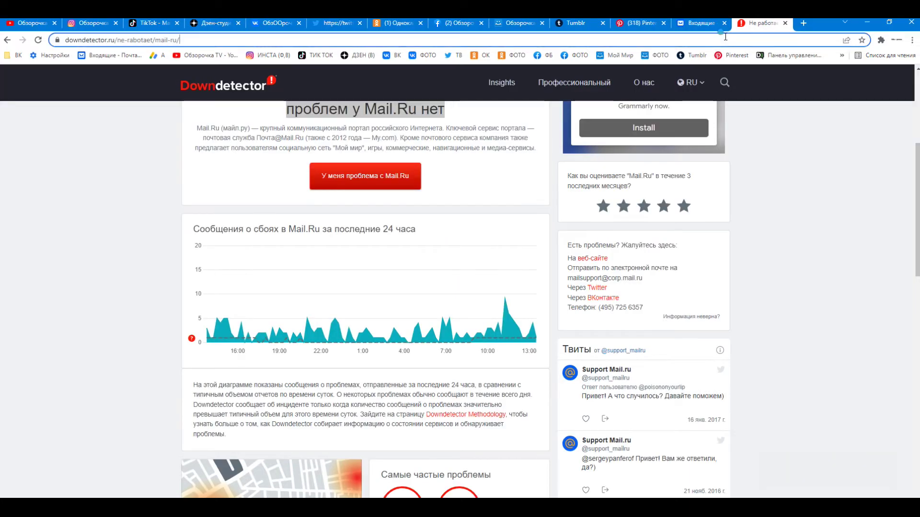
pyautogui.hotkey('ctrl', 'a')
pyautogui.press('BackSpace')
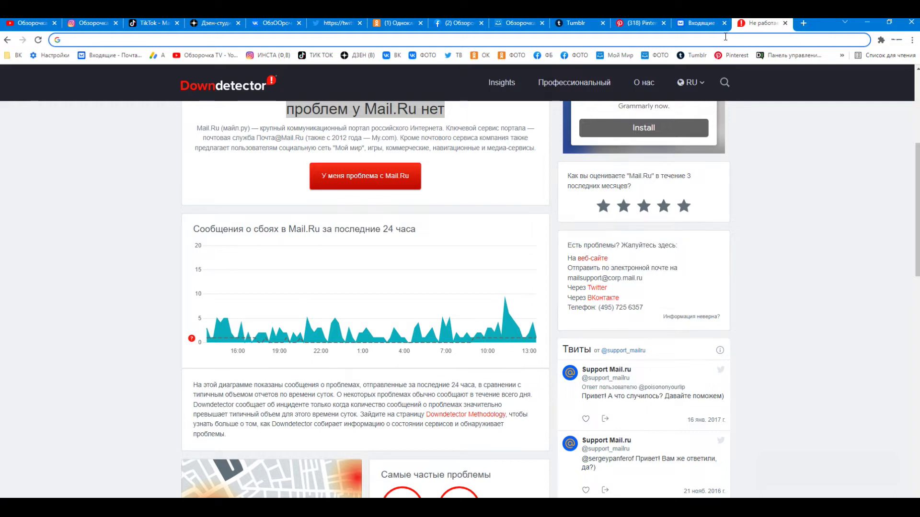
pyautogui.hotkey('ctrl', 'v')
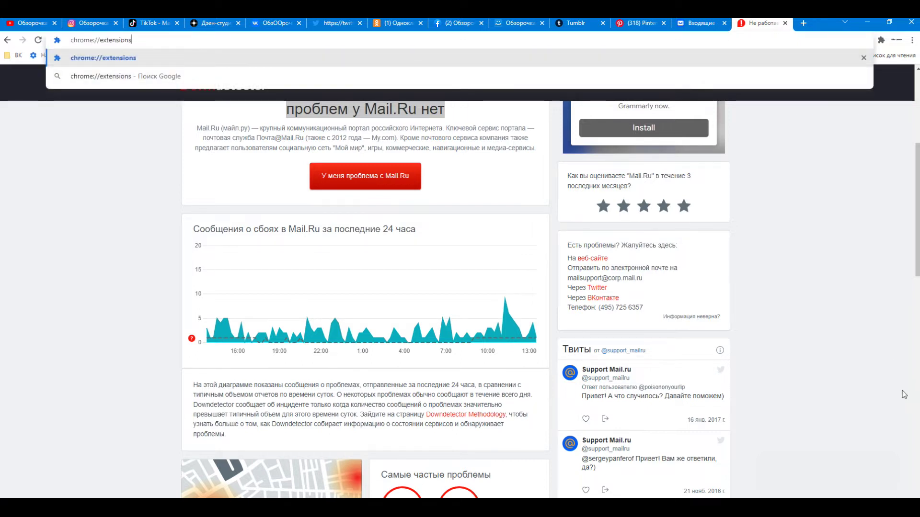
pyautogui.click(769, 474)
pyautogui.moveTo(75, 233)
pyautogui.mouseDown()
pyautogui.moveTo(117, 46)
pyautogui.moveTo(123, 58)
pyautogui.mouseUp()
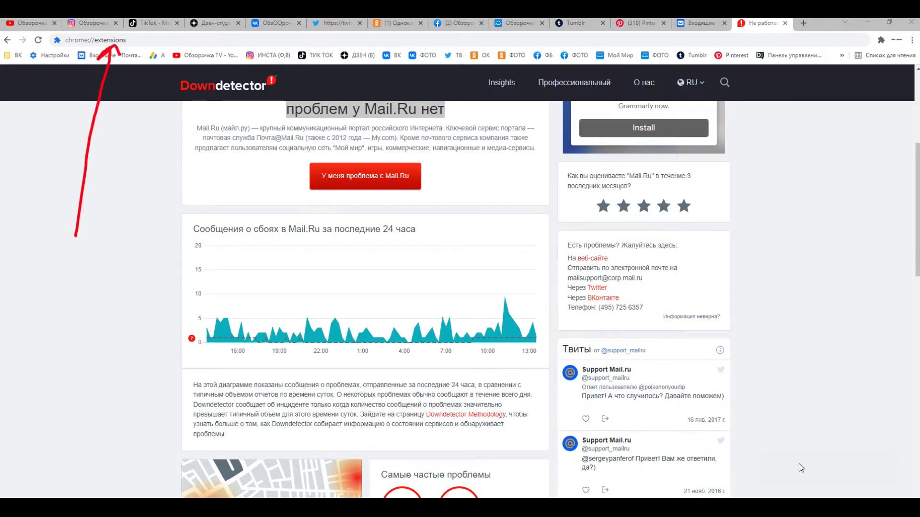
pyautogui.click(778, 473)
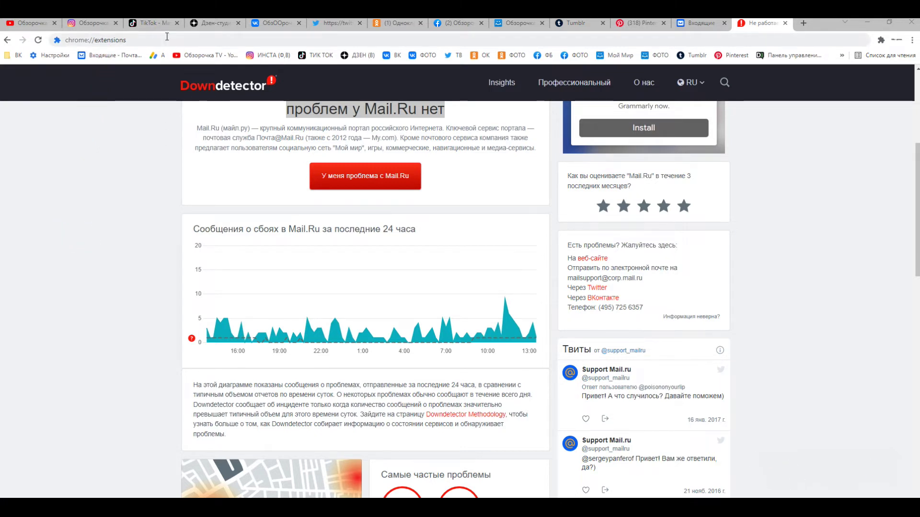
pyautogui.click(168, 38)
pyautogui.press('Return')
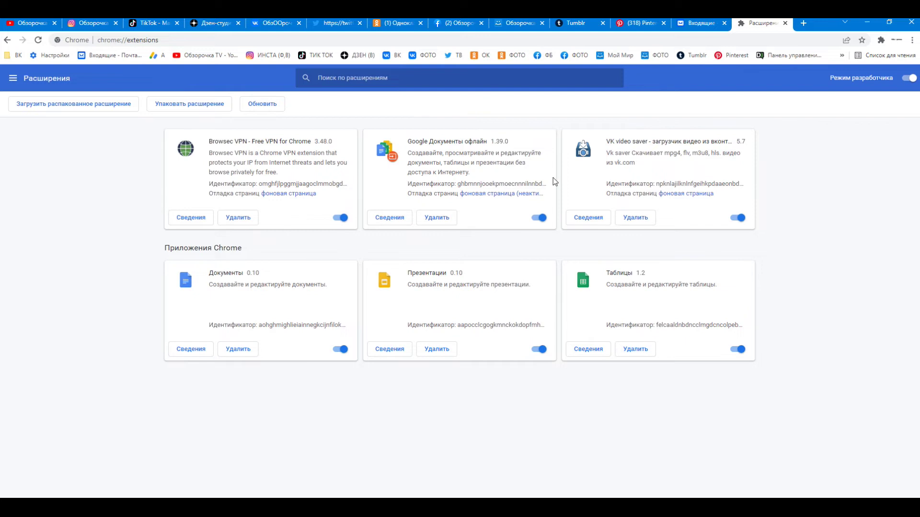
pyautogui.click(771, 471)
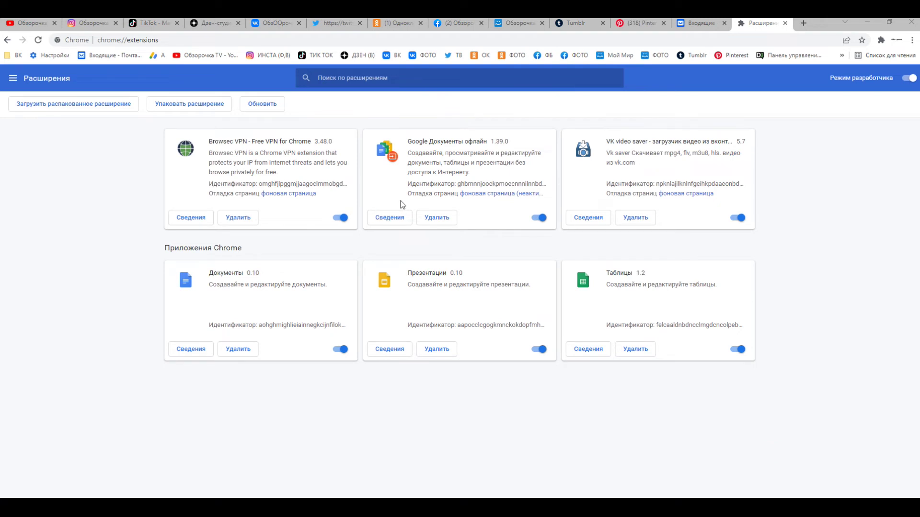
pyautogui.moveTo(360, 117)
pyautogui.mouseDown()
pyautogui.moveTo(363, 244)
pyautogui.moveTo(531, 246)
pyautogui.moveTo(569, 178)
pyautogui.moveTo(574, 116)
pyautogui.moveTo(328, 115)
pyautogui.mouseUp()
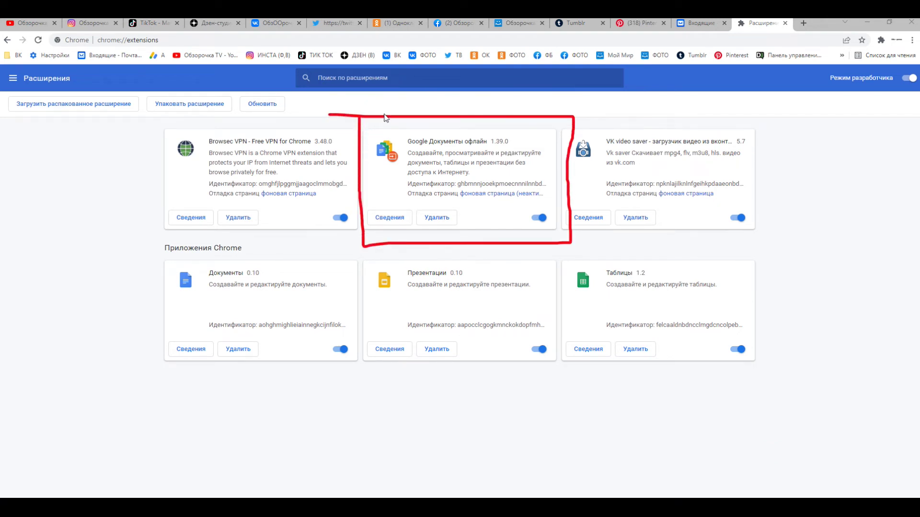
pyautogui.moveTo(534, 206)
pyautogui.mouseDown()
pyautogui.moveTo(526, 220)
pyautogui.moveTo(544, 232)
pyautogui.moveTo(527, 210)
pyautogui.mouseUp()
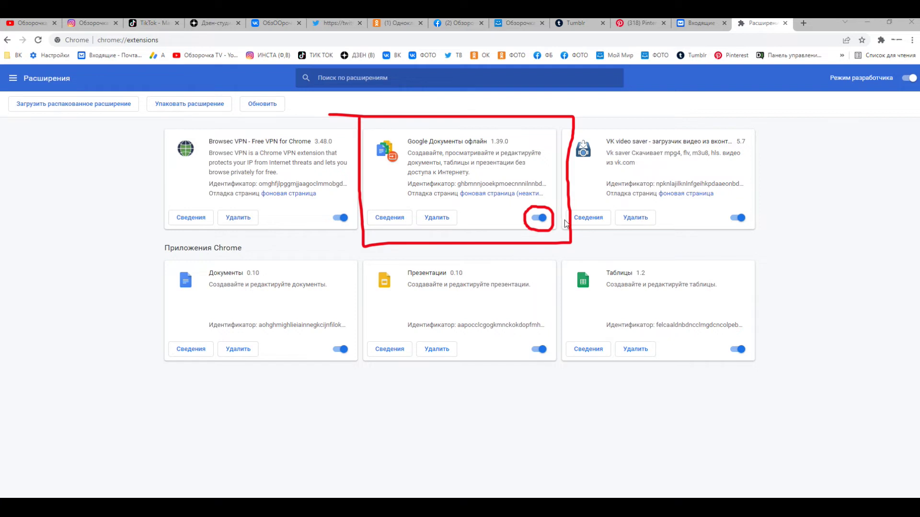
pyautogui.moveTo(513, 169)
pyautogui.mouseDown()
pyautogui.moveTo(455, 206)
pyautogui.moveTo(458, 189)
pyautogui.mouseUp()
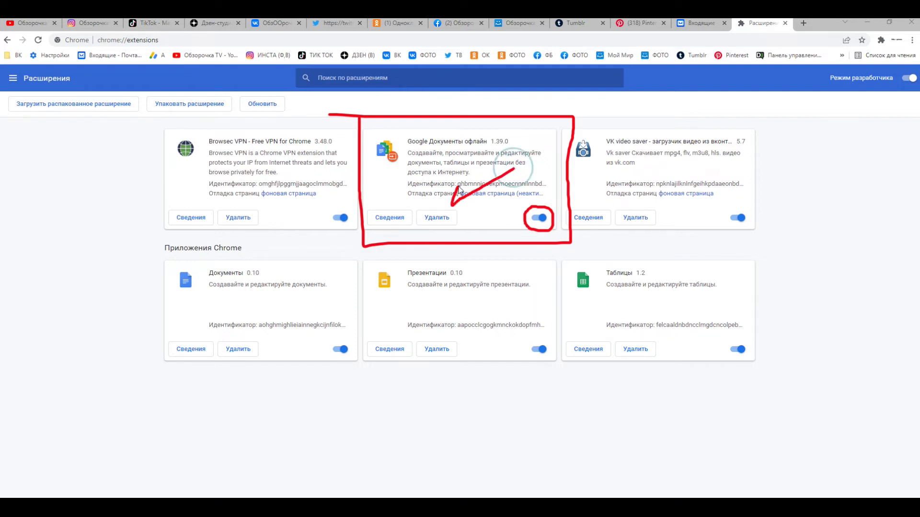
pyautogui.click(881, 473)
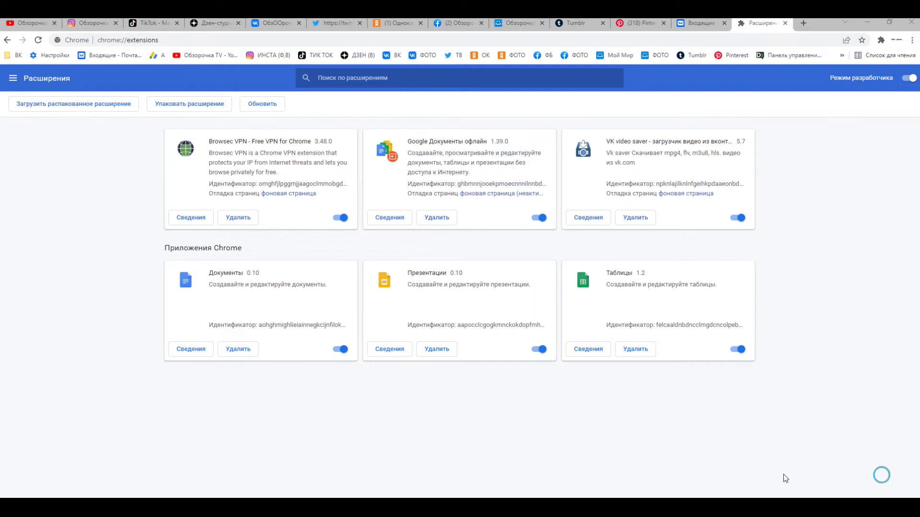
# Remove the Google Документы офлайн extension from the browser
pyautogui.click(427, 218)
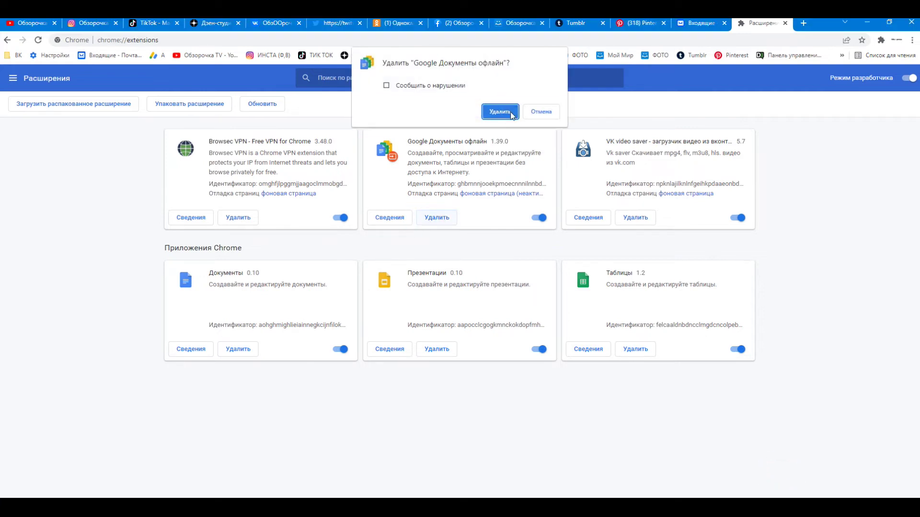
pyautogui.click(499, 112)
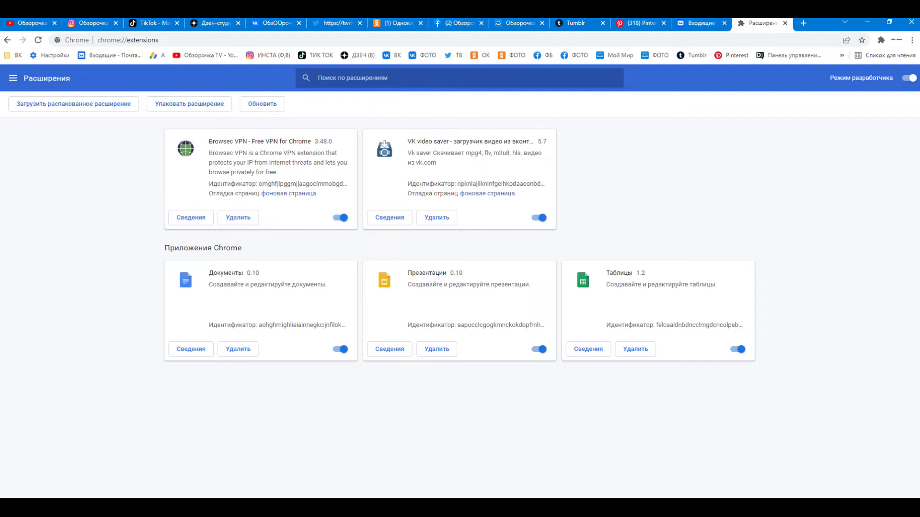
# Return to the notes in Notepad and review item 5 on restarting the router and item 6 on clearing browser data
pyautogui.click(561, 482)
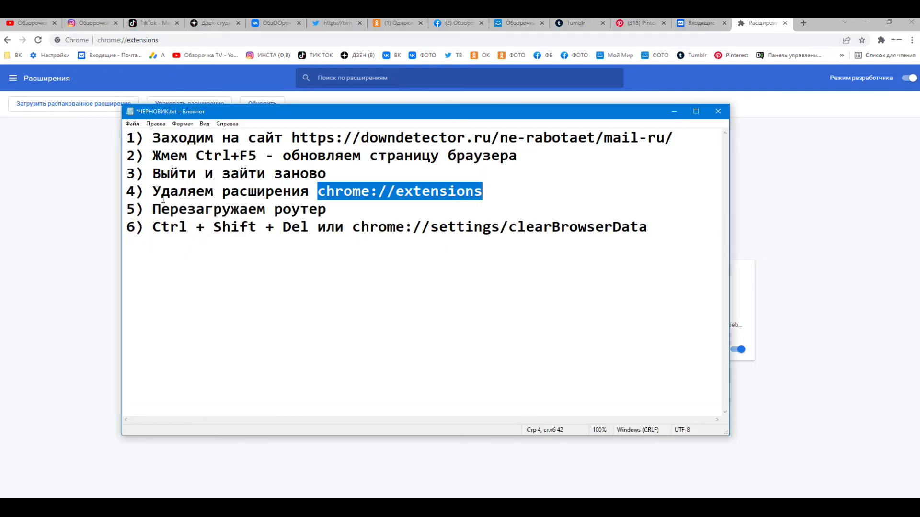
pyautogui.click(128, 210)
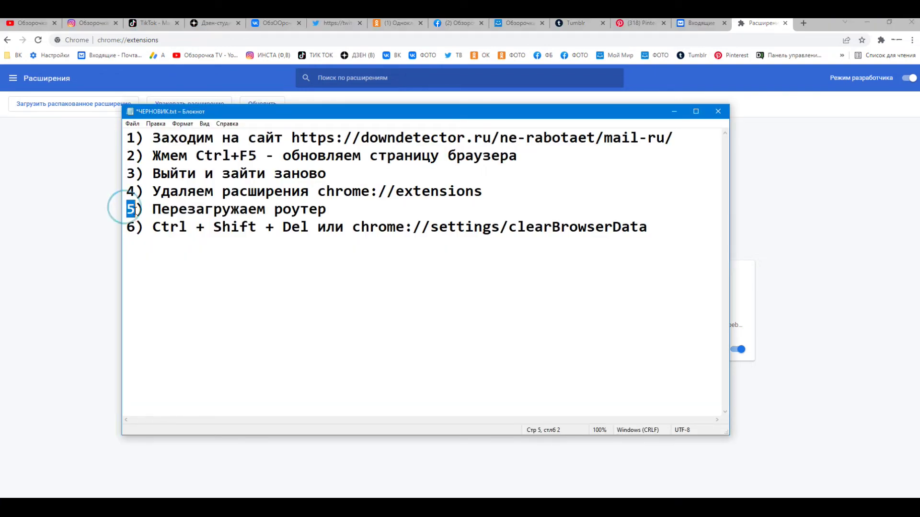
pyautogui.moveTo(151, 209); pyautogui.dragTo(331, 213)
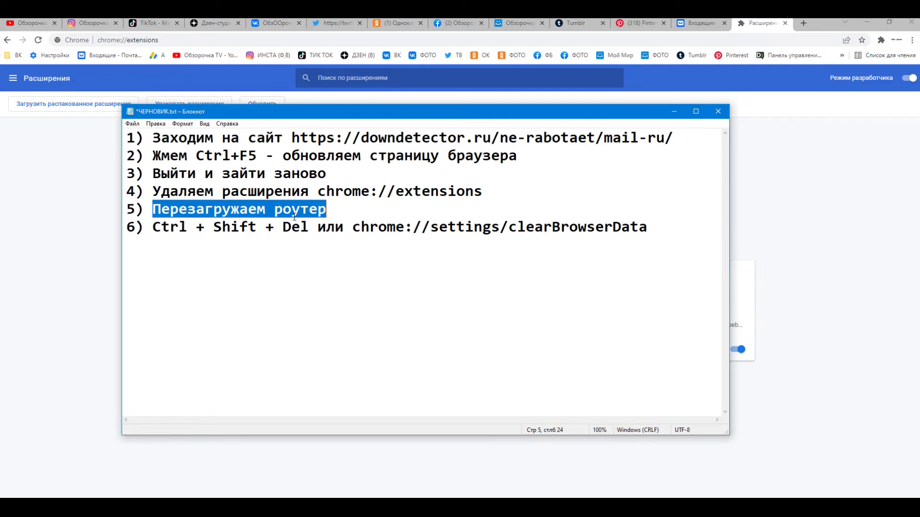
pyautogui.click(357, 210)
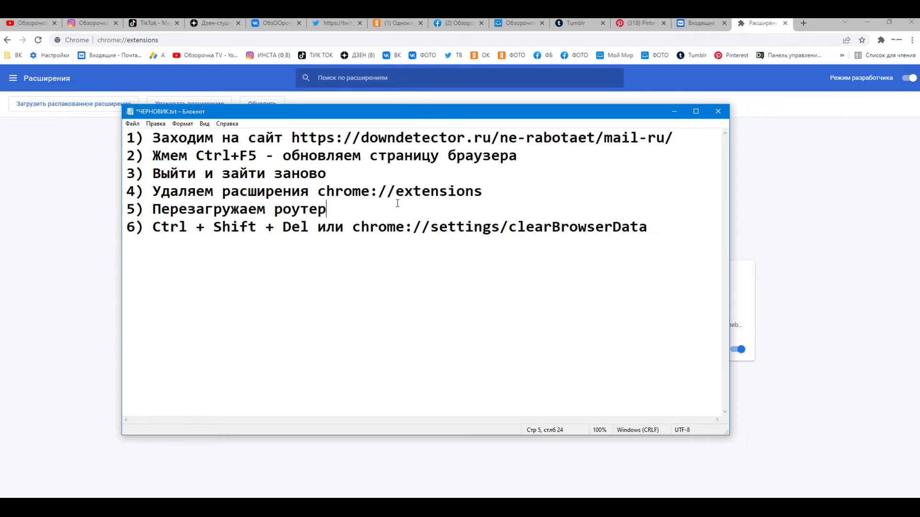
pyautogui.moveTo(131, 224); pyautogui.dragTo(651, 227)
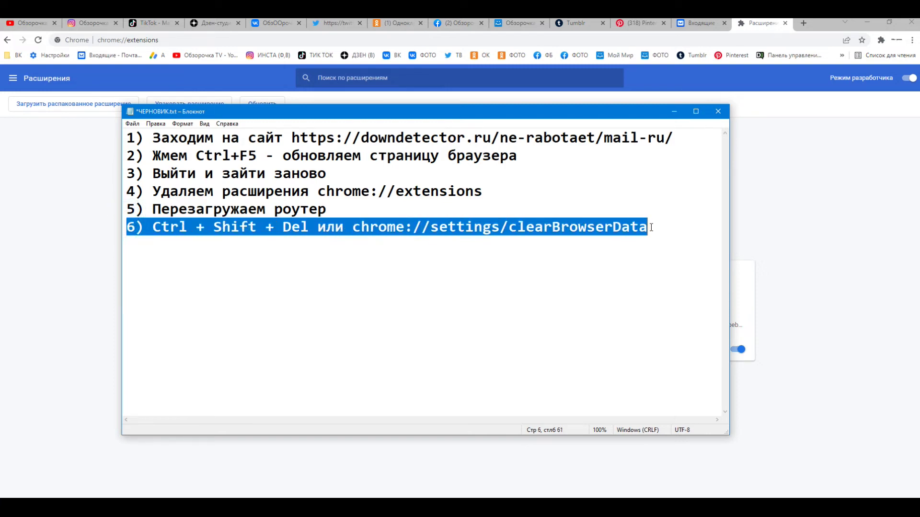
pyautogui.click(594, 254)
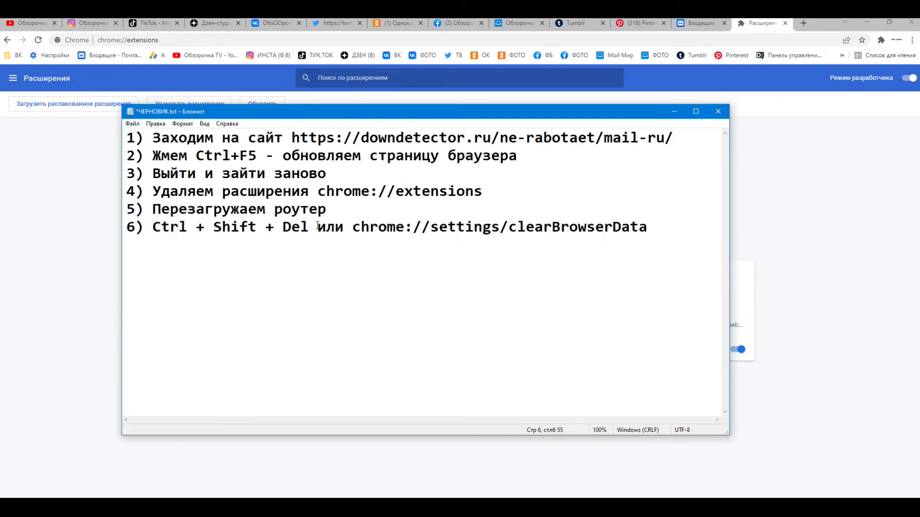
pyautogui.moveTo(152, 227); pyautogui.dragTo(309, 222)
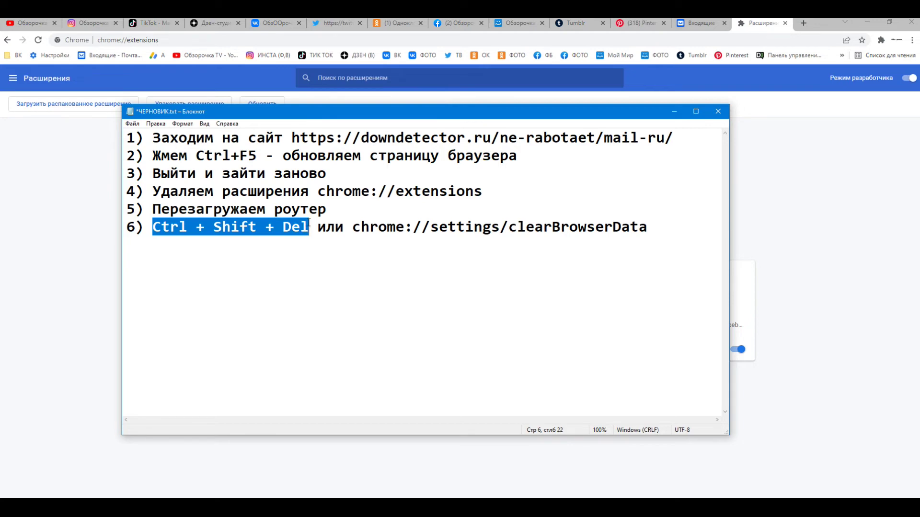
# Take the chrome://settings/clearBrowserData address from the notes and open it in the browser's extensions tab
pyautogui.moveTo(352, 227); pyautogui.dragTo(646, 228)
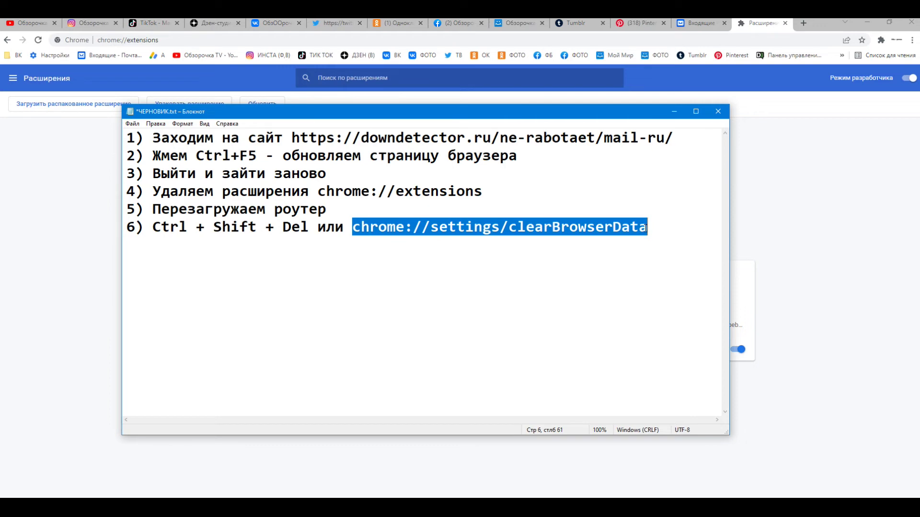
pyautogui.click(710, 42)
pyautogui.write('chrome://settings/clearBrowserData')
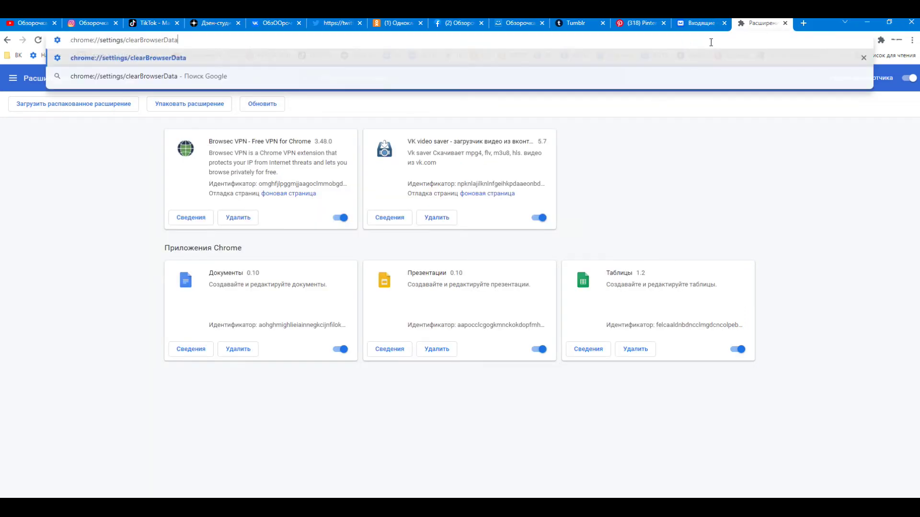
pyautogui.press('Return')
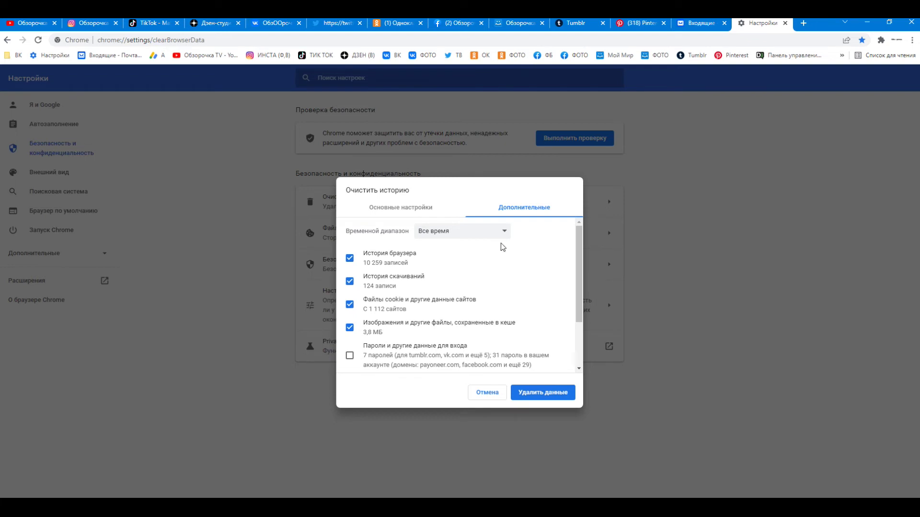
# Include Пароли и другие данные для входа and Данные для автозаполнения in the data types selected for clearing
pyautogui.moveTo(580, 260); pyautogui.dragTo(612, 313)
pyautogui.scroll(-1, 431, 297)
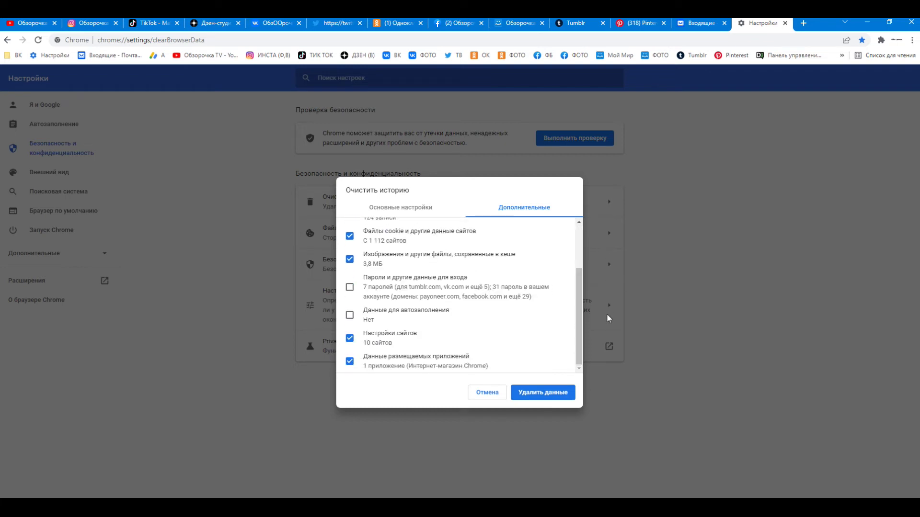
pyautogui.click(350, 288)
pyautogui.click(349, 316)
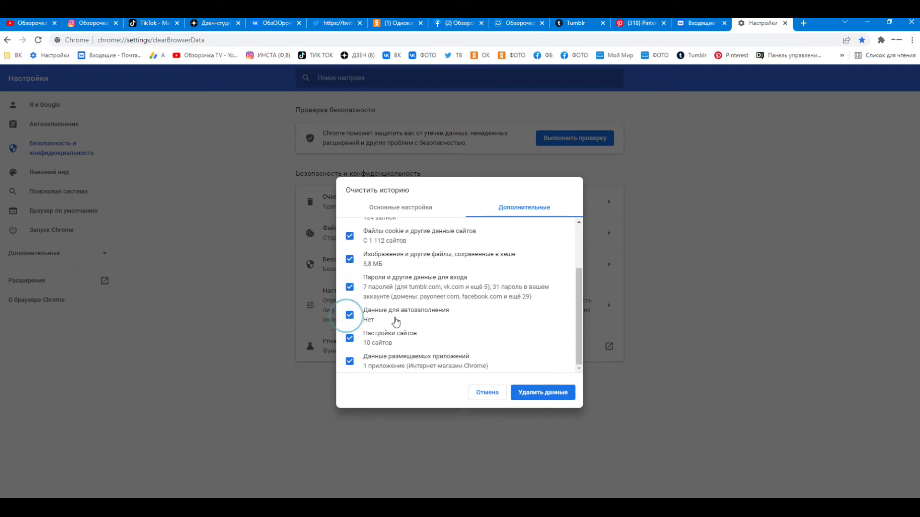
pyautogui.scroll(2, 383, 290)
pyautogui.scroll(1, 393, 282)
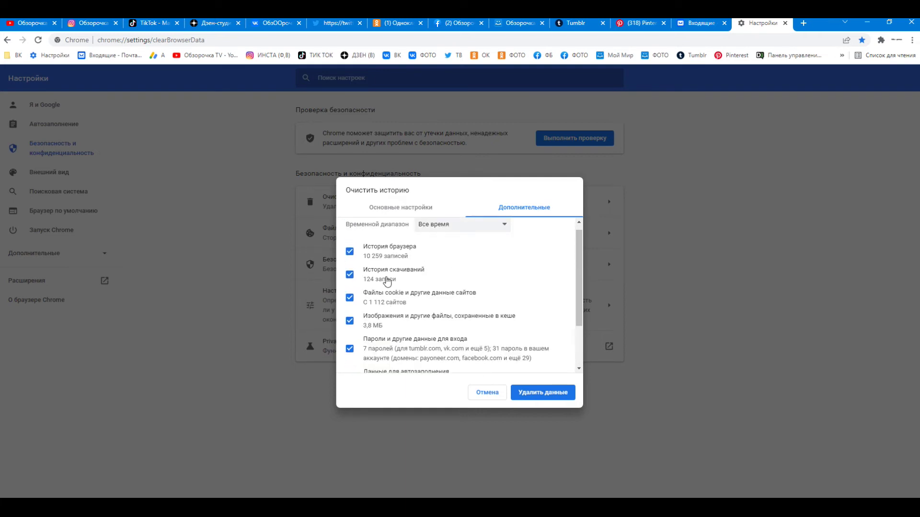
# Choose Все время as the time range for clearing the history and review the selected data types
pyautogui.click(778, 477)
pyautogui.moveTo(419, 218)
pyautogui.mouseDown()
pyautogui.moveTo(415, 242)
pyautogui.moveTo(515, 253)
pyautogui.moveTo(457, 217)
pyautogui.moveTo(420, 219)
pyautogui.mouseUp()
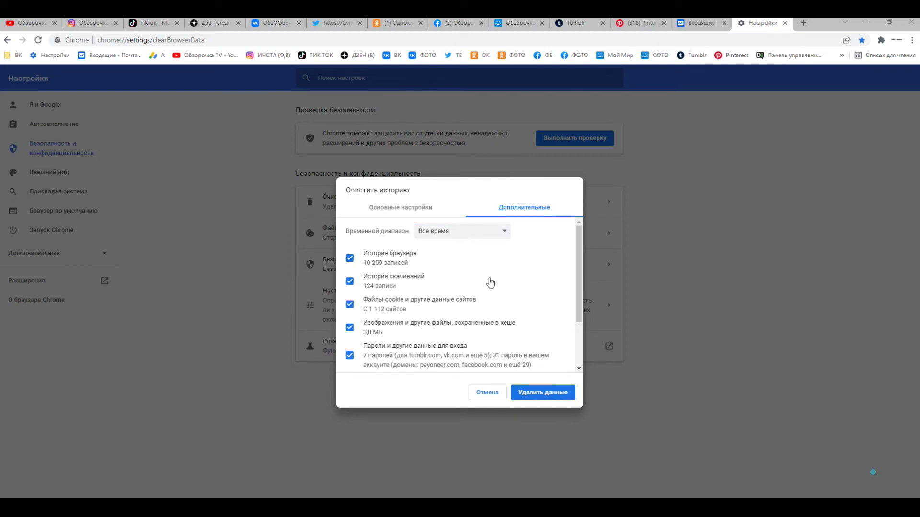
pyautogui.click(503, 231)
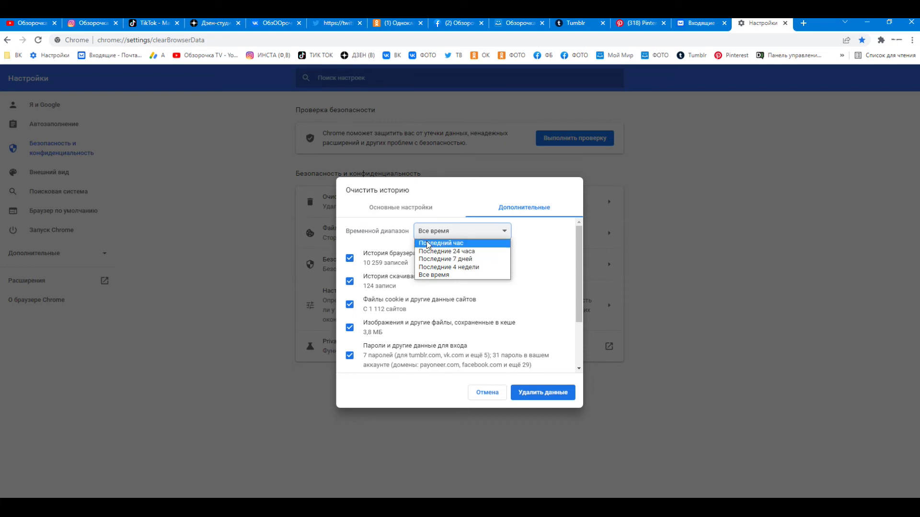
pyautogui.click(440, 274)
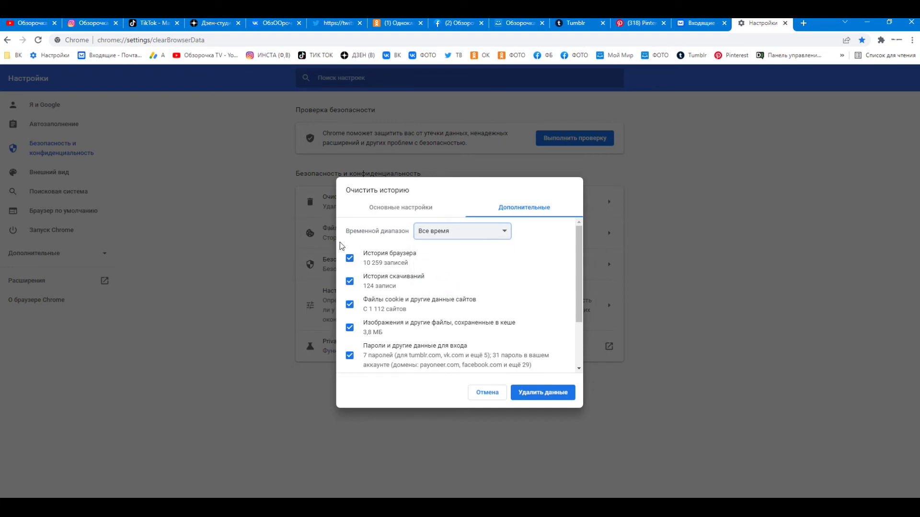
pyautogui.scroll(-1, 356, 269)
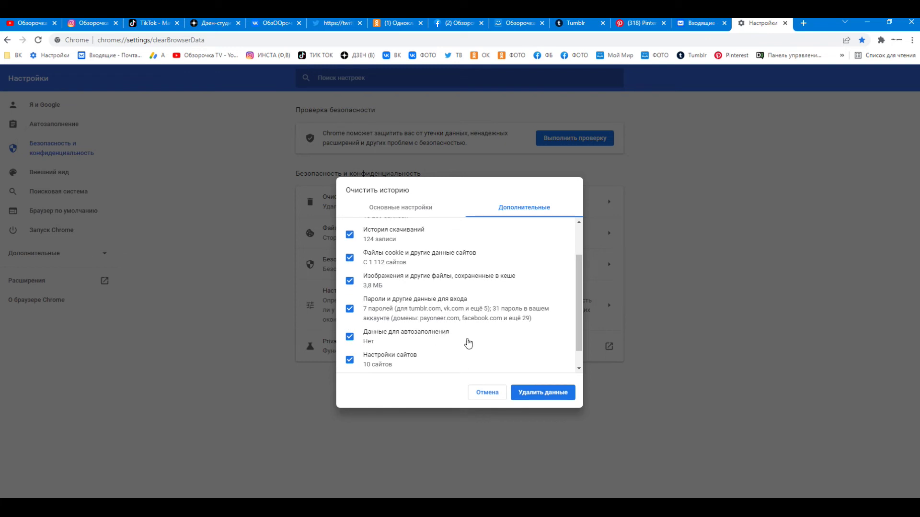
pyautogui.scroll(-1, 479, 347)
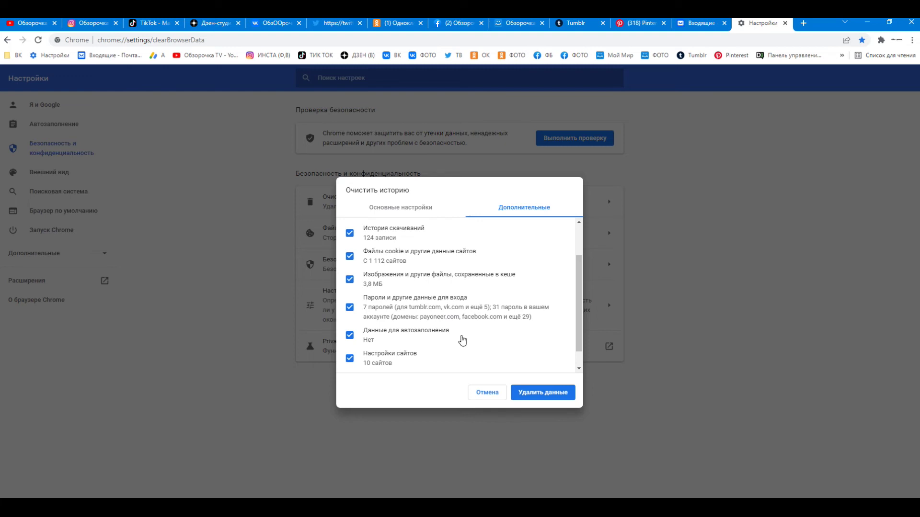
pyautogui.scroll(2, 463, 341)
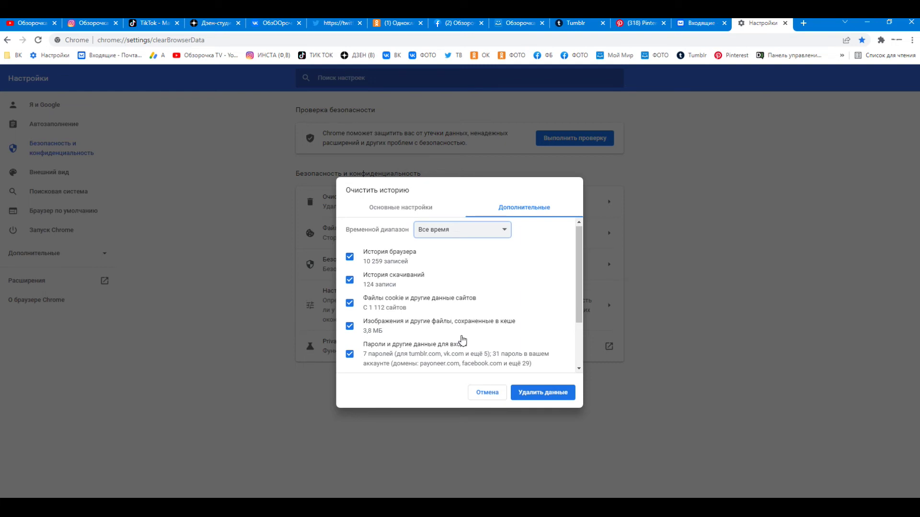
pyautogui.scroll(-2, 539, 323)
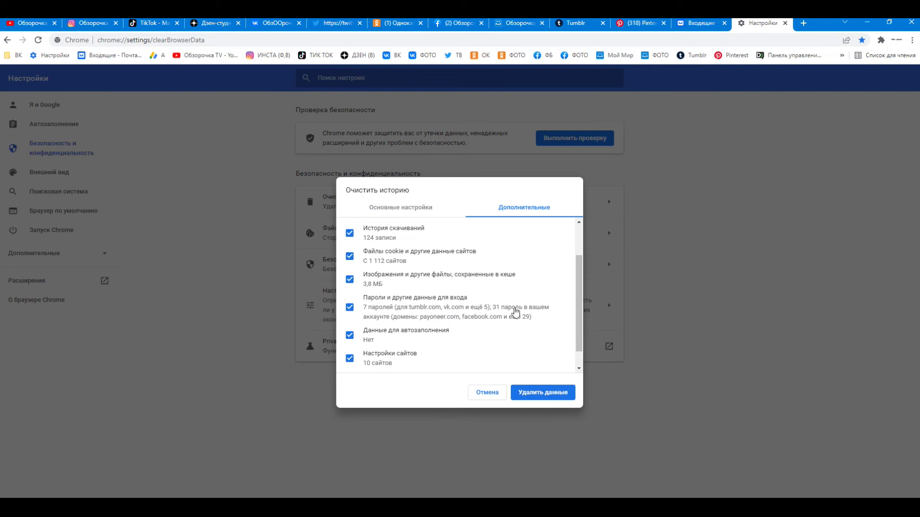
# Circle the Дополнительные and Основные настройки headings of the Очистить историю dialog in red and clear the marks
pyautogui.scroll(2, 513, 309)
pyautogui.click(773, 471)
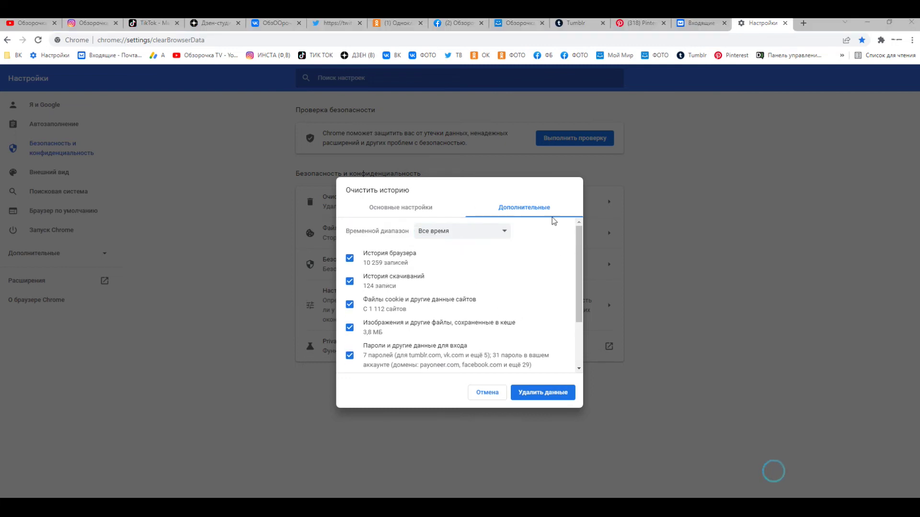
pyautogui.moveTo(520, 197)
pyautogui.mouseDown()
pyautogui.moveTo(472, 218)
pyautogui.moveTo(567, 208)
pyautogui.moveTo(507, 194)
pyautogui.mouseUp()
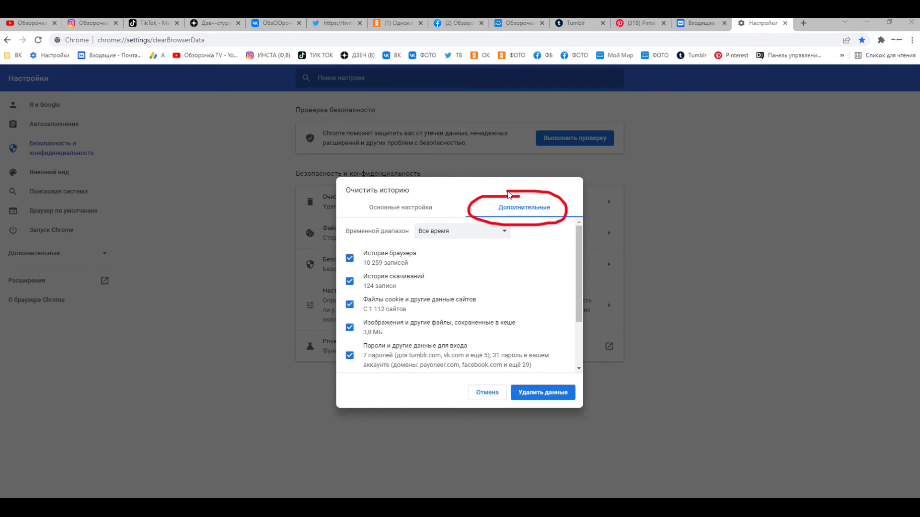
pyautogui.moveTo(397, 195)
pyautogui.mouseDown()
pyautogui.moveTo(346, 215)
pyautogui.moveTo(444, 199)
pyautogui.moveTo(401, 198)
pyautogui.mouseUp()
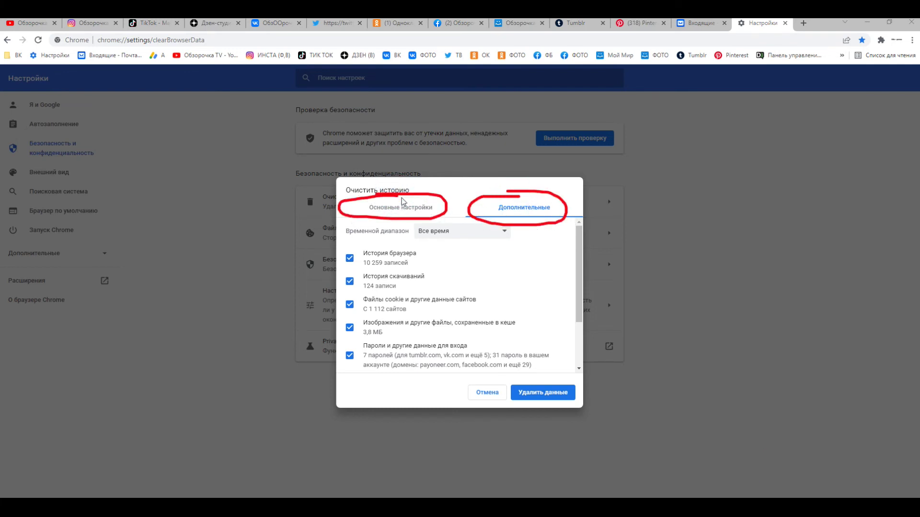
pyautogui.press('Escape')
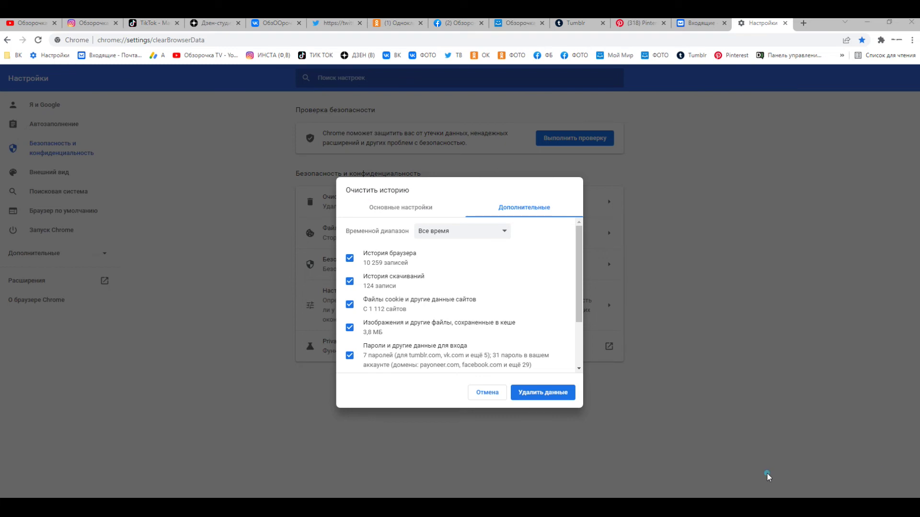
# Examine the data types and the time range choices in the basic settings for clearing the history
pyautogui.click(435, 213)
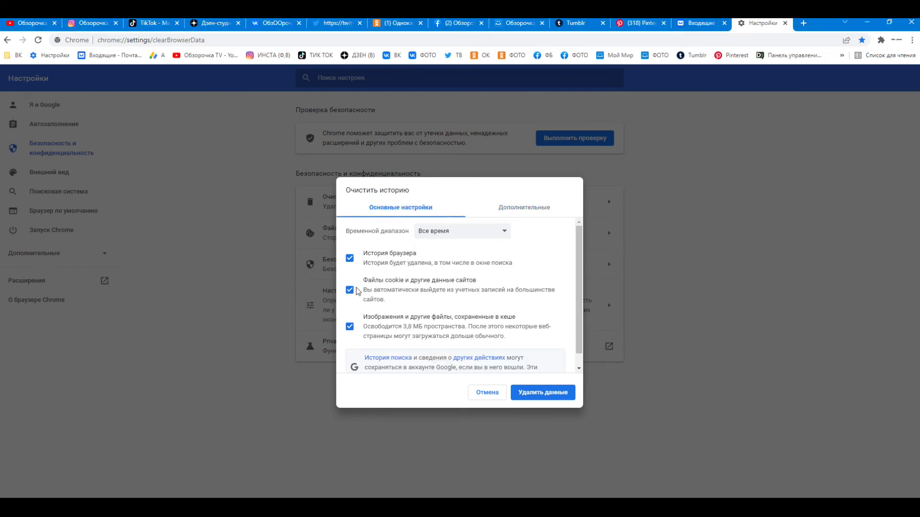
pyautogui.scroll(-1, 461, 331)
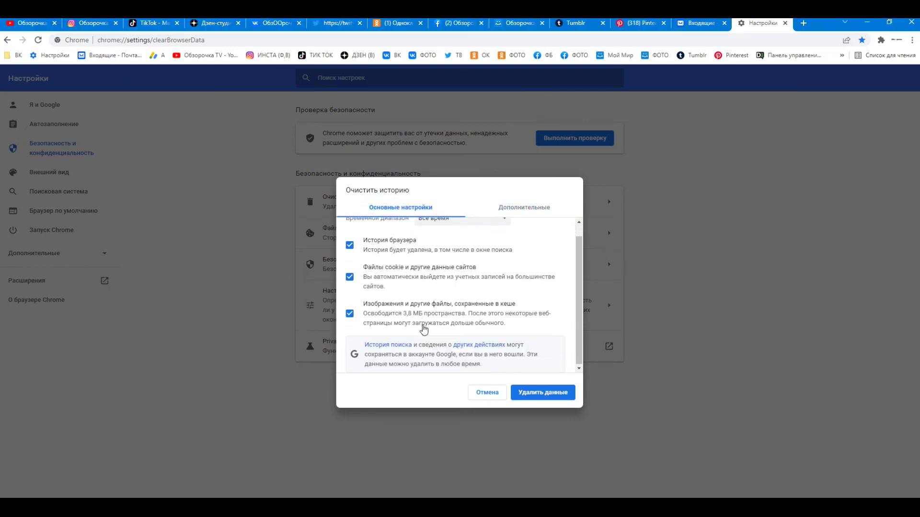
pyautogui.scroll(1, 421, 326)
pyautogui.click(493, 235)
pyautogui.click(493, 236)
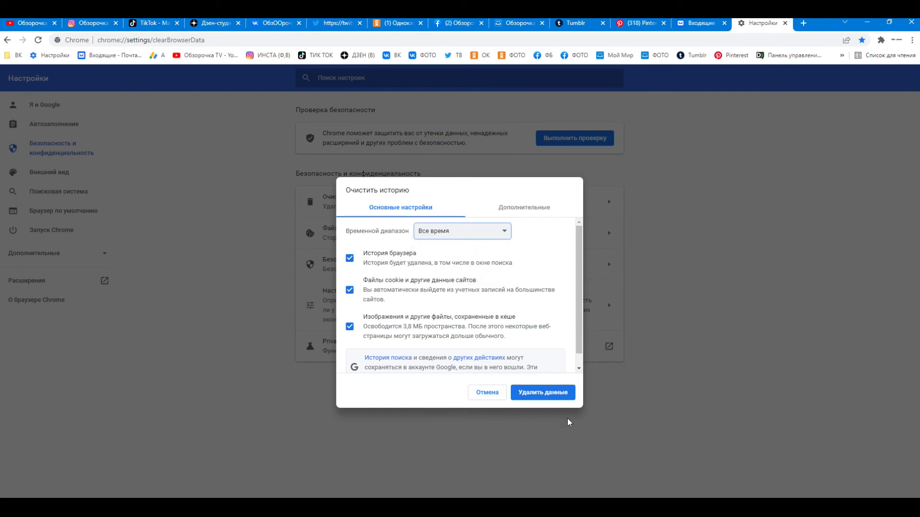
# Deselect every data type in the additional settings for clearing the history, including Данные размещаемых приложений
pyautogui.click(529, 212)
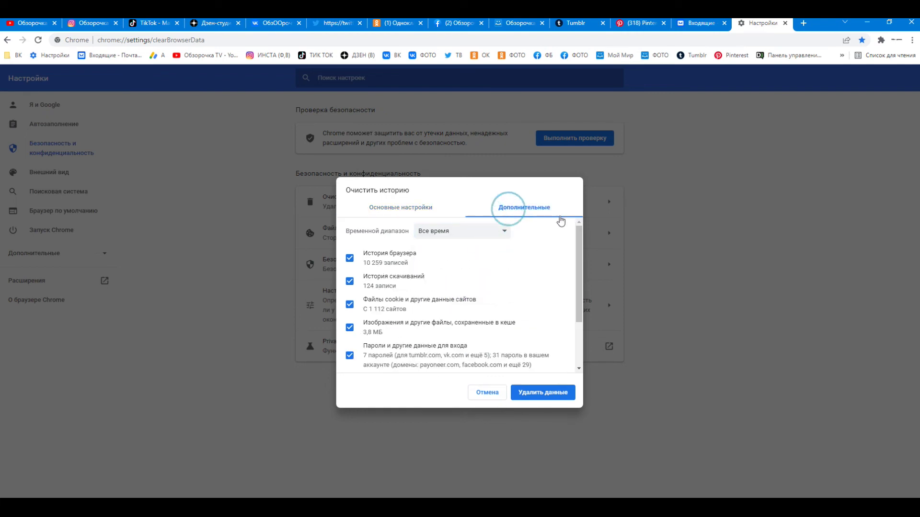
pyautogui.scroll(-1, 551, 277)
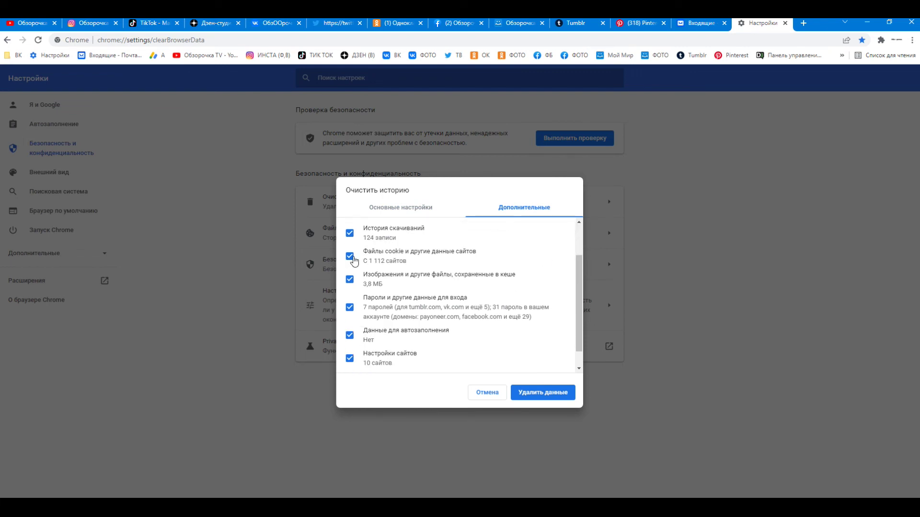
pyautogui.scroll(1, 355, 264)
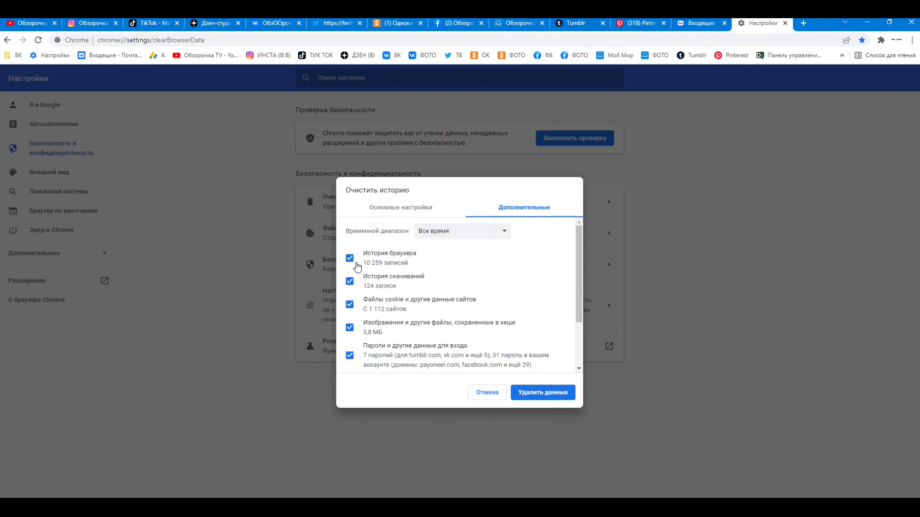
pyautogui.click(350, 259)
pyautogui.click(350, 282)
pyautogui.click(349, 306)
pyautogui.click(350, 328)
pyautogui.scroll(-1, 349, 328)
pyautogui.click(349, 307)
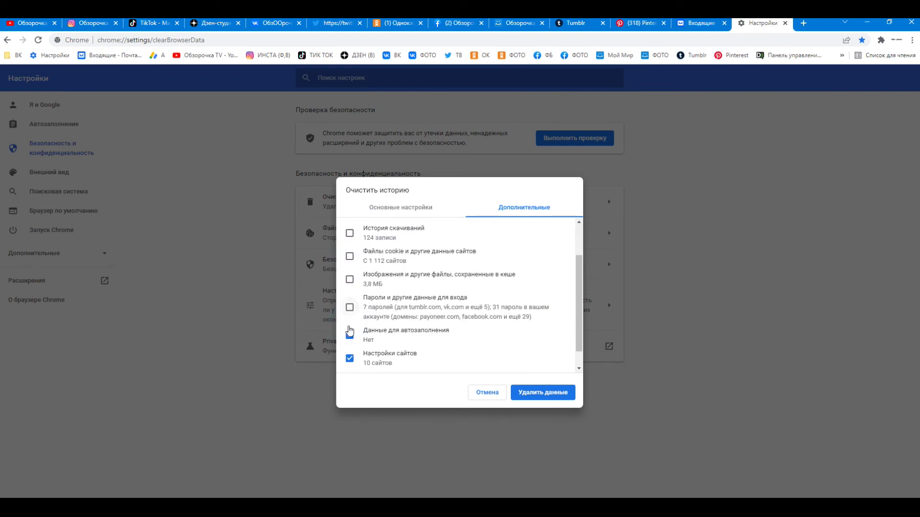
pyautogui.scroll(-1, 407, 349)
pyautogui.click(431, 345)
pyautogui.click(371, 361)
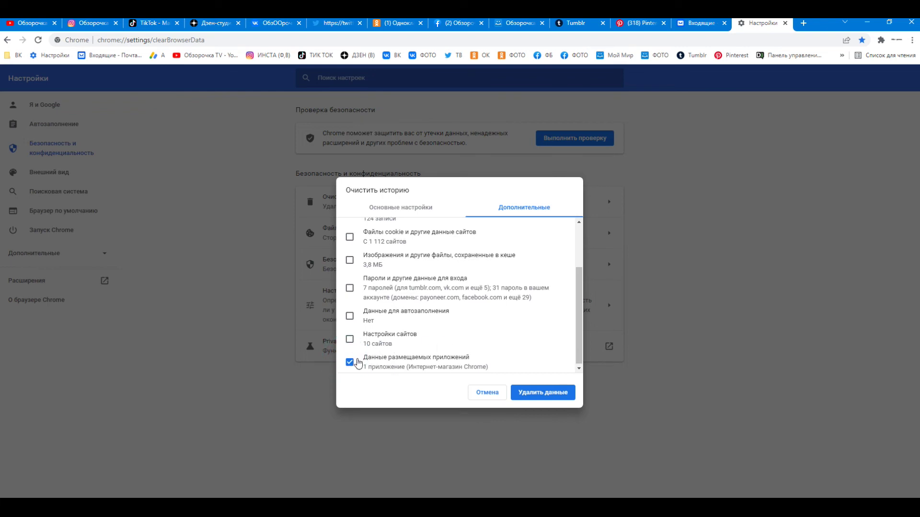
pyautogui.scroll(3, 452, 345)
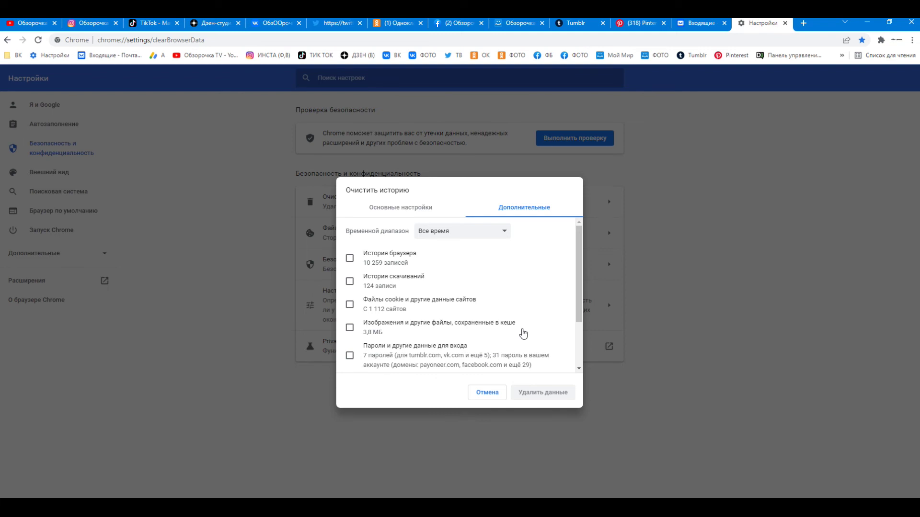
# Select История браузера, История скачиваний and Изображения и другие файлы, сохраненные в кеше for clearing
pyautogui.click(349, 259)
pyautogui.click(349, 281)
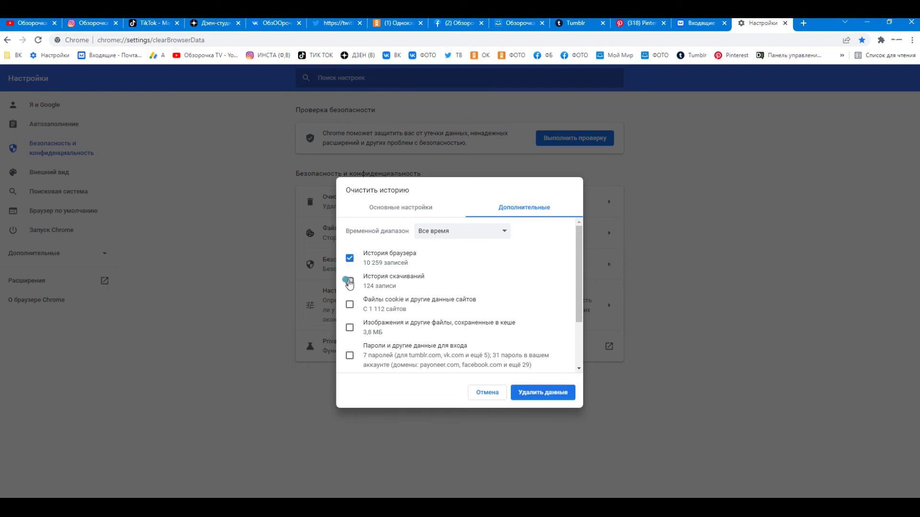
pyautogui.scroll(-1, 357, 268)
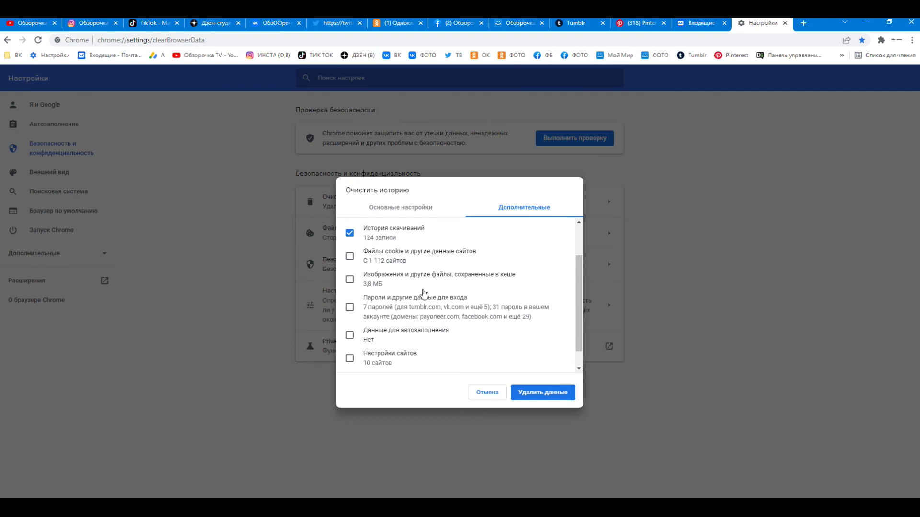
pyautogui.click(350, 280)
# Select Настройки сайтов for clearing, leave Данные для автозаполнения deselected, and review the chosen data types
pyautogui.scroll(-1, 364, 309)
pyautogui.click(350, 315)
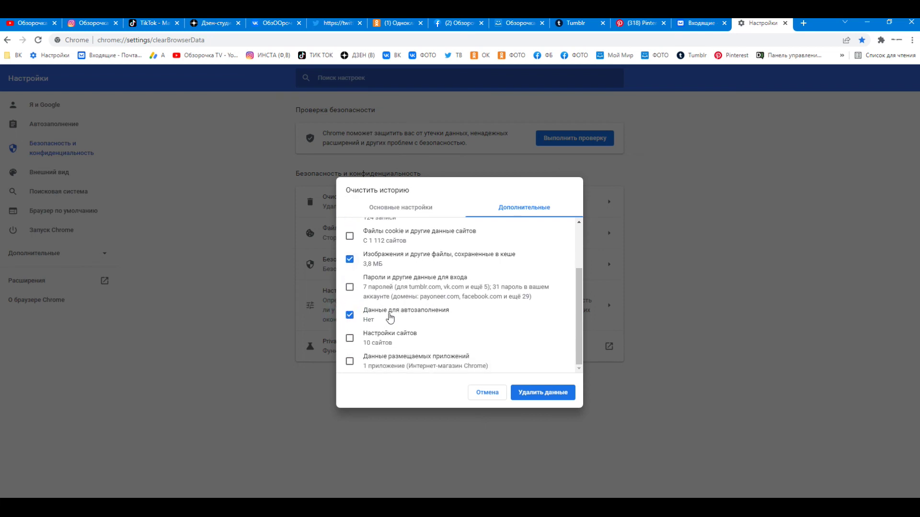
pyautogui.click(350, 315)
pyautogui.click(349, 339)
pyautogui.scroll(3, 448, 341)
pyautogui.scroll(-1, 448, 342)
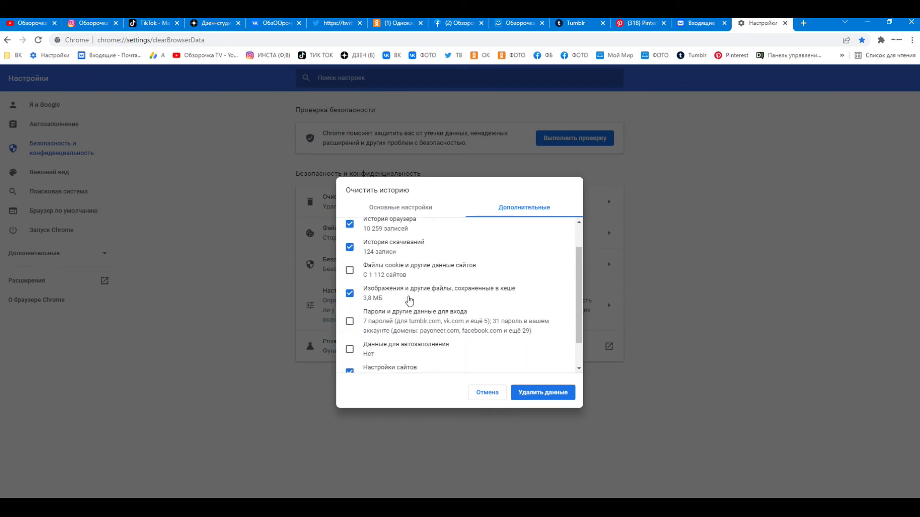
pyautogui.scroll(-1, 383, 261)
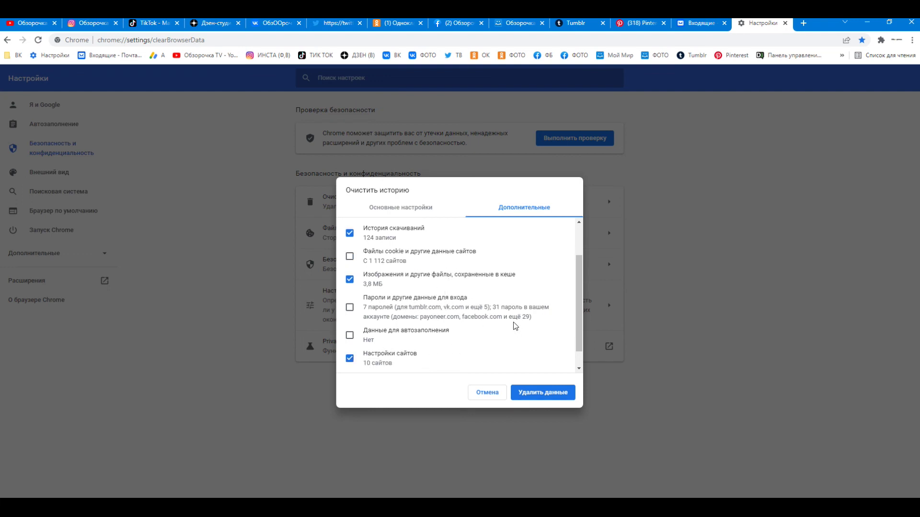
pyautogui.scroll(1, 511, 324)
pyautogui.scroll(-1, 479, 318)
# Circle the Изображения и другие файлы, сохраненные в кеше option in red and clear the mark
pyautogui.click(767, 472)
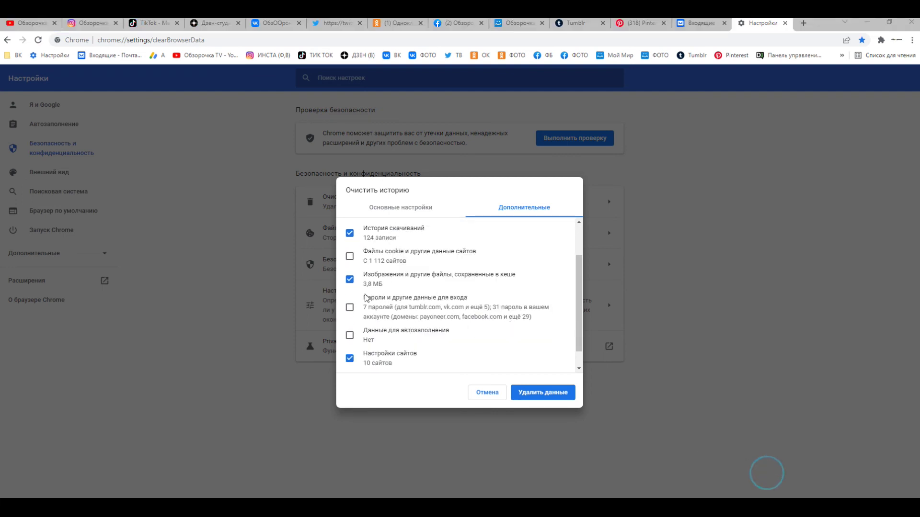
pyautogui.moveTo(355, 289)
pyautogui.mouseDown()
pyautogui.moveTo(521, 282)
pyautogui.moveTo(508, 263)
pyautogui.moveTo(381, 263)
pyautogui.moveTo(344, 268)
pyautogui.moveTo(356, 292)
pyautogui.mouseUp()
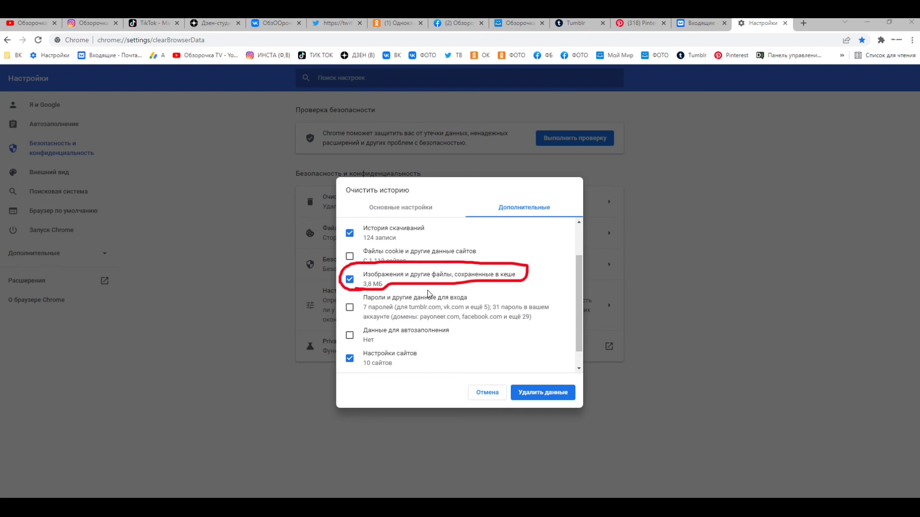
pyautogui.click(868, 473)
pyautogui.click(772, 474)
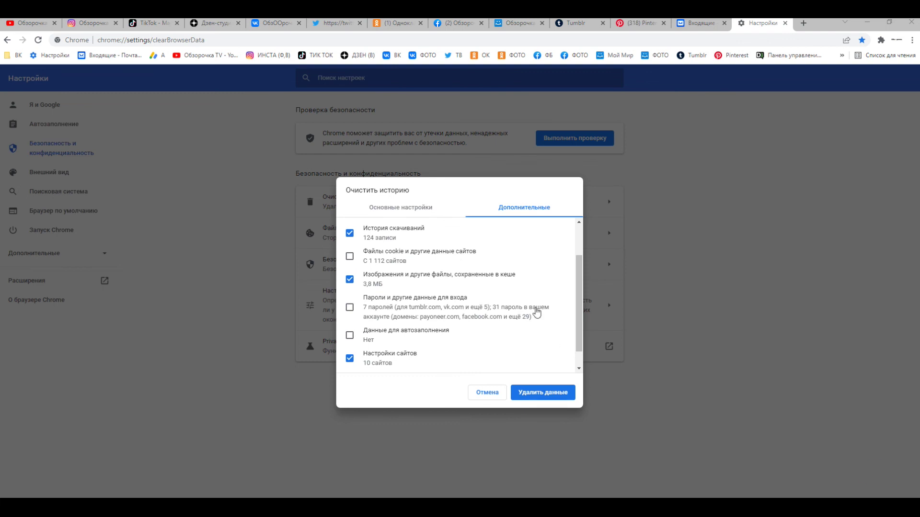
# Deselect Файлы cookie и другие данные сайтов in the basic settings, review the remaining options, and select it again
pyautogui.click(405, 210)
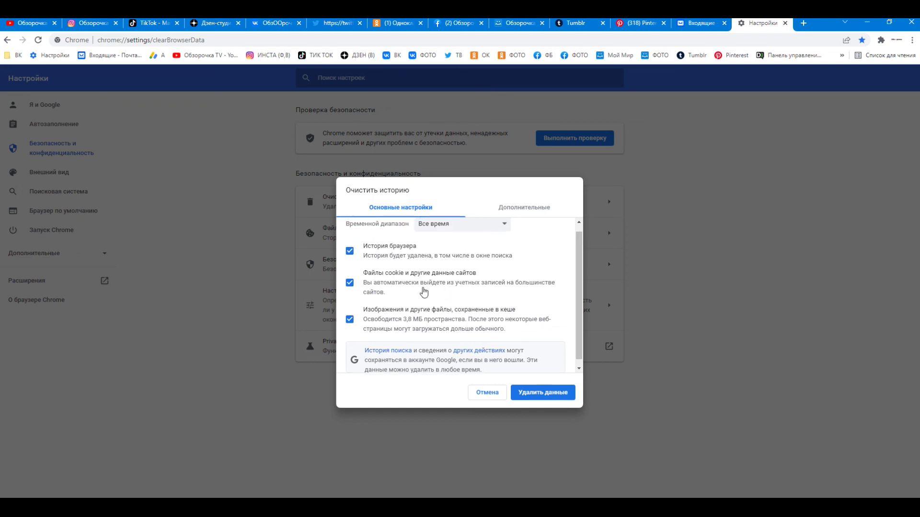
pyautogui.scroll(1, 423, 291)
pyautogui.click(350, 291)
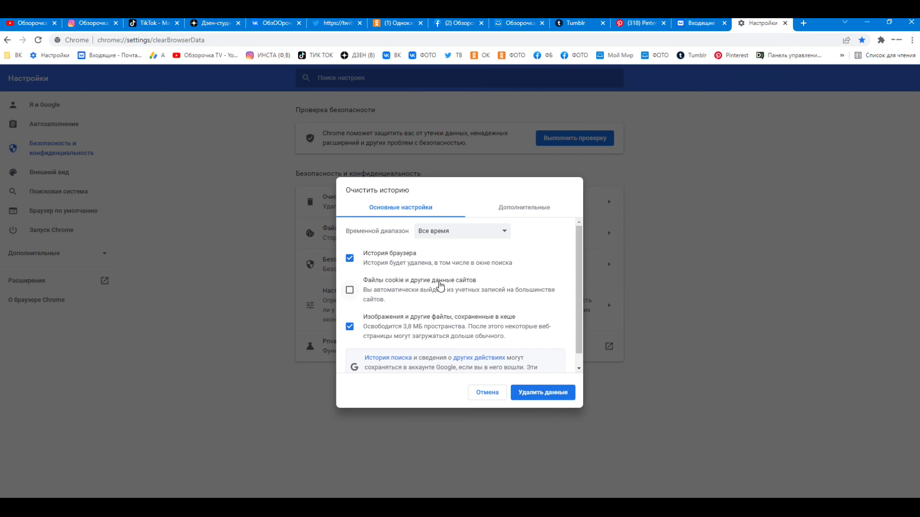
pyautogui.scroll(-1, 431, 336)
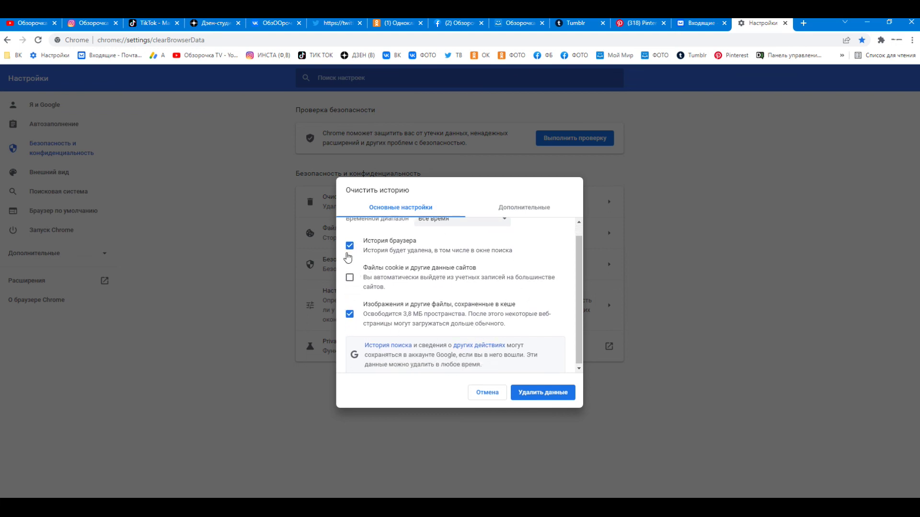
pyautogui.scroll(1, 549, 370)
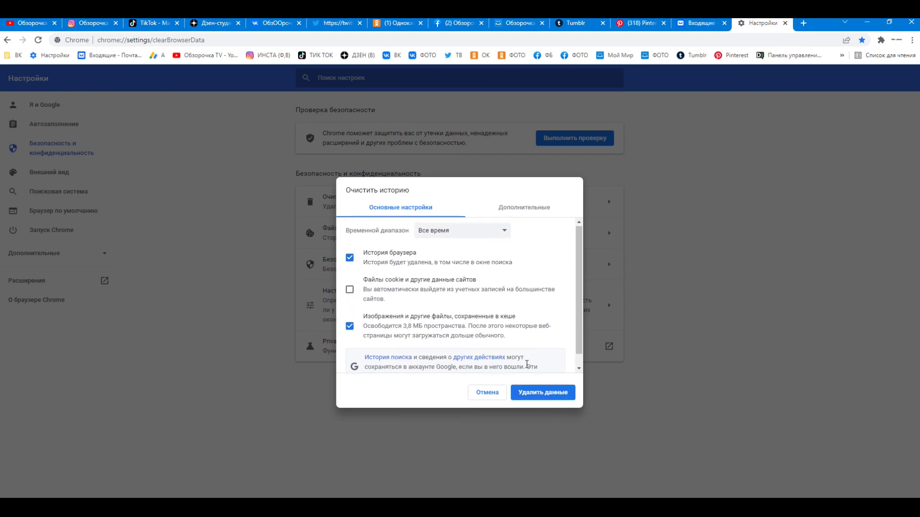
pyautogui.click(406, 294)
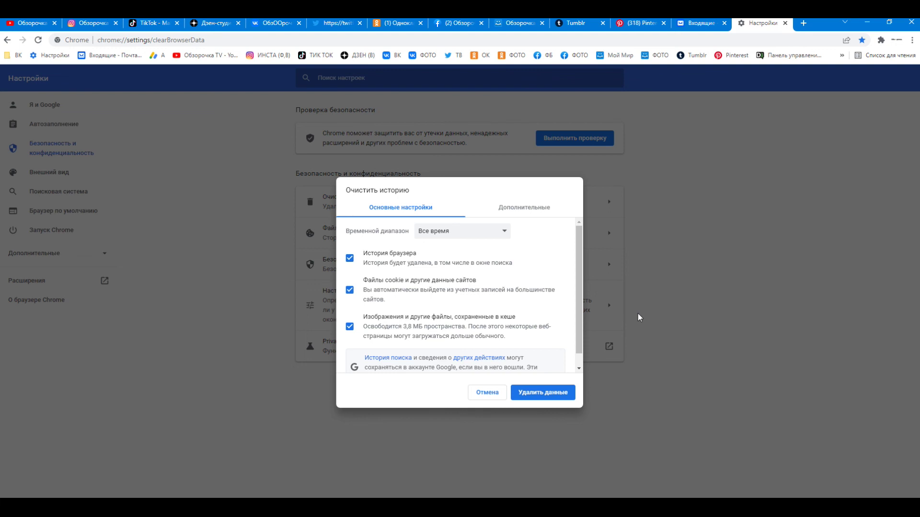
# Switch to the Notepad notes and review all six troubleshooting items by highlighting the whole list
pyautogui.hotkey('alt', 'Tab')
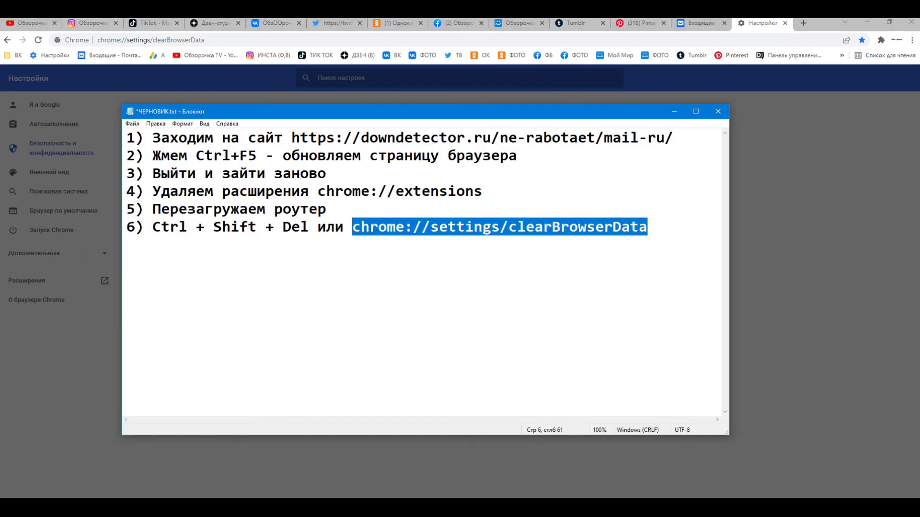
pyautogui.click(340, 248)
pyautogui.moveTo(645, 227); pyautogui.dragTo(121, 137)
pyautogui.click(209, 166)
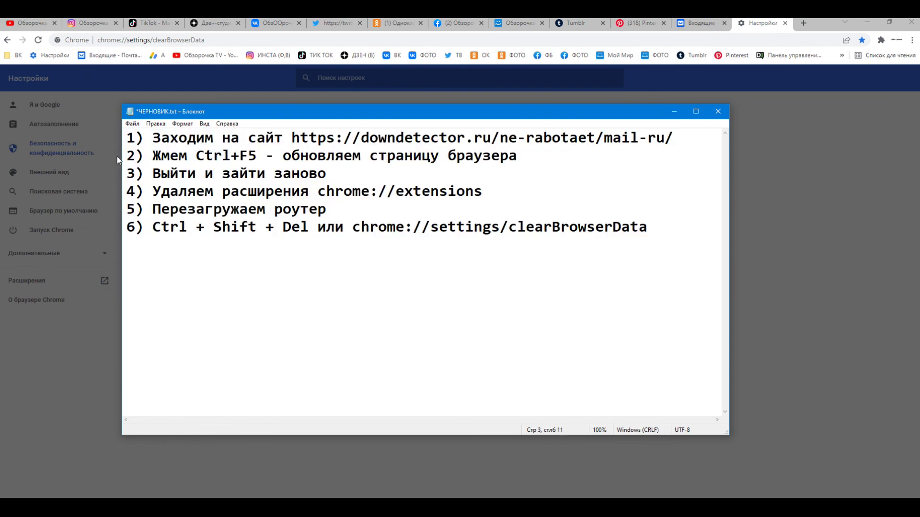
pyautogui.moveTo(127, 140); pyautogui.dragTo(657, 225)
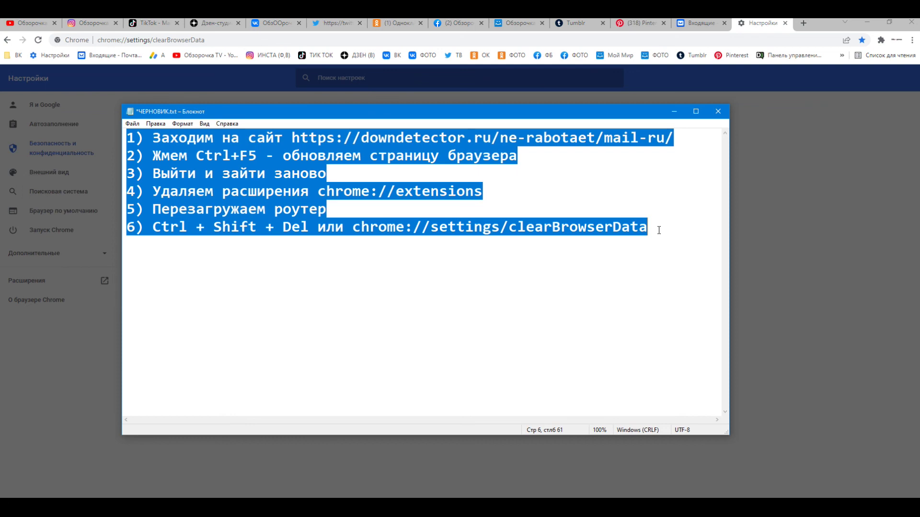
# Switch back to Chrome, view the Mail.ru inbox, and bring up the Обзорочка TV channel page on YouTube
pyautogui.click(702, 23)
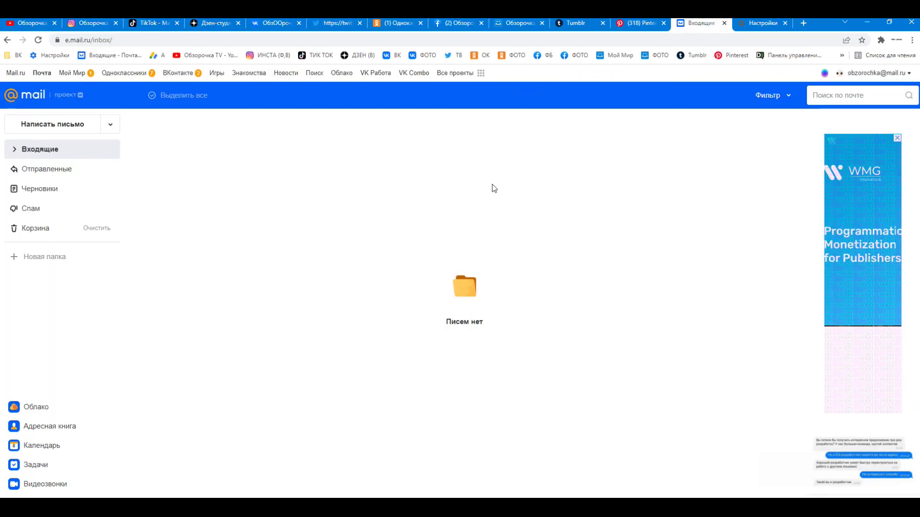
pyautogui.click(29, 23)
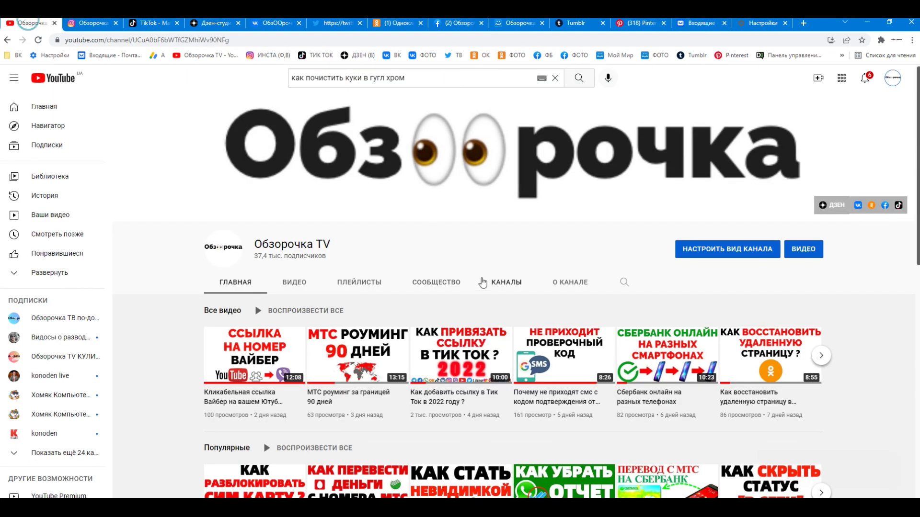